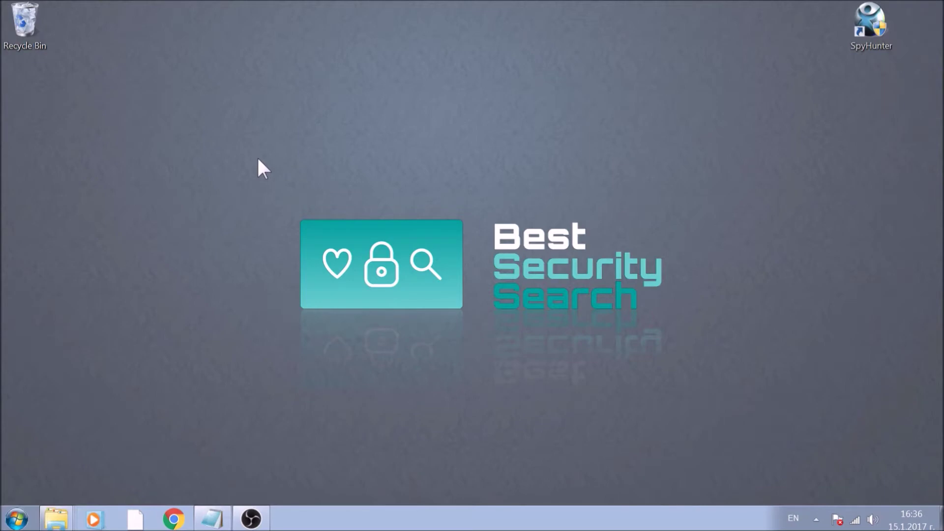
Search the Start menu for 'System Configuration' and launch it.
left_click(16, 522)
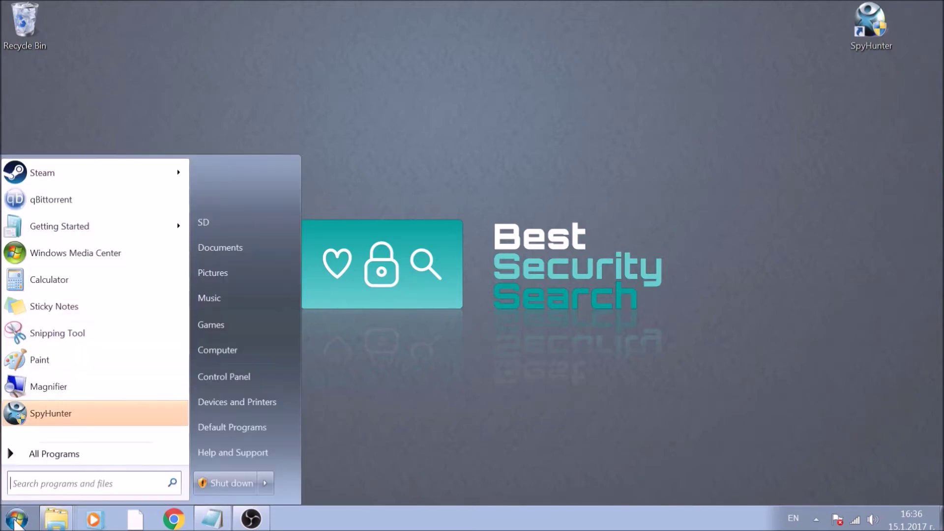
left_click(26, 484)
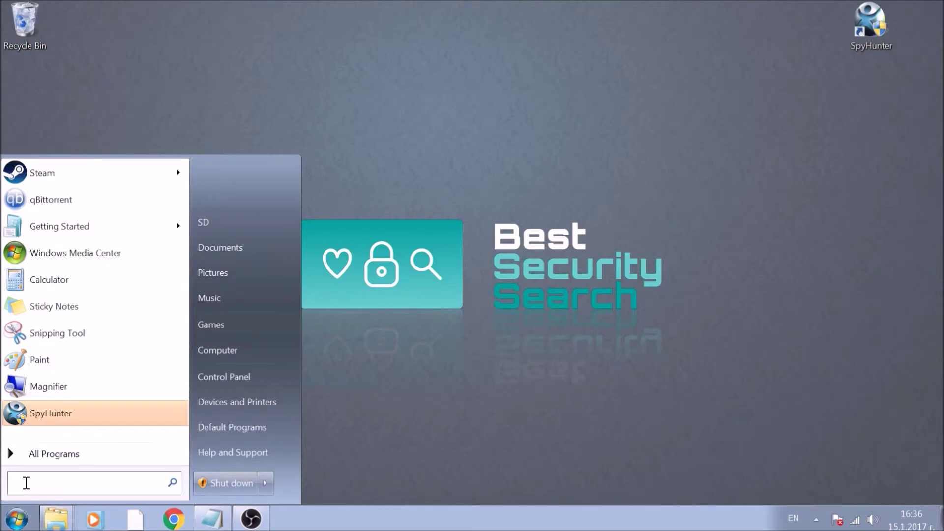
type("Syste")
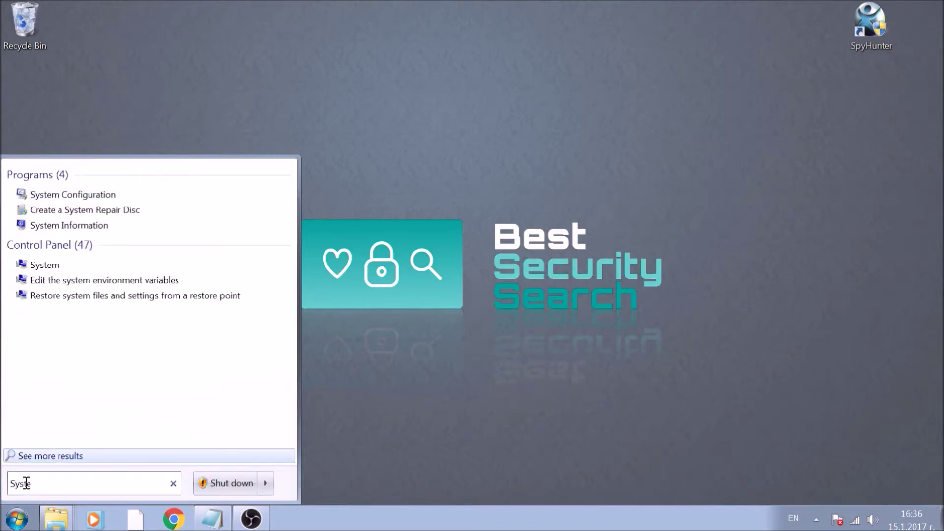
type("m ")
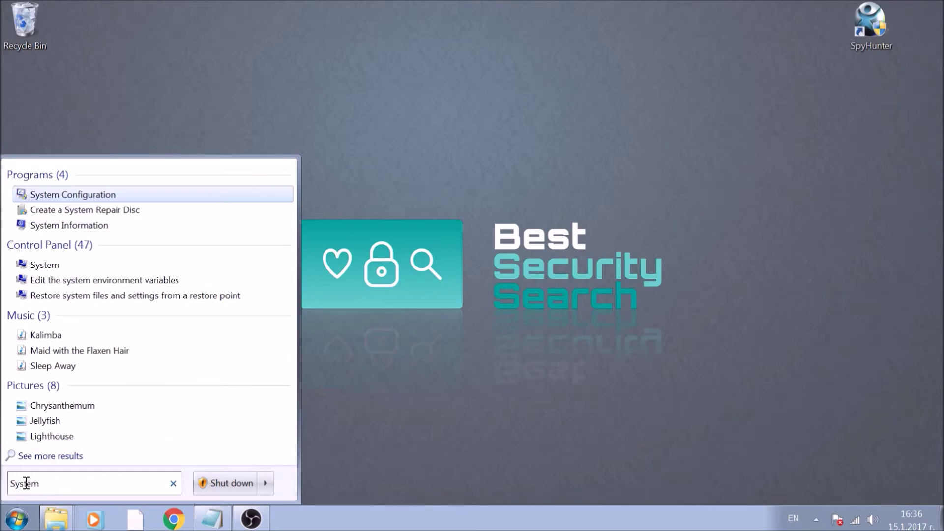
type("Confi")
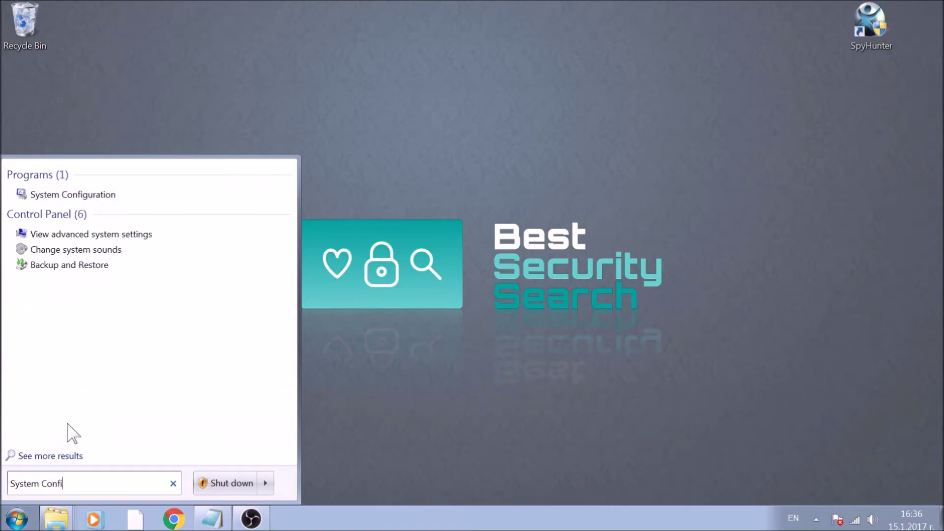
type("guration")
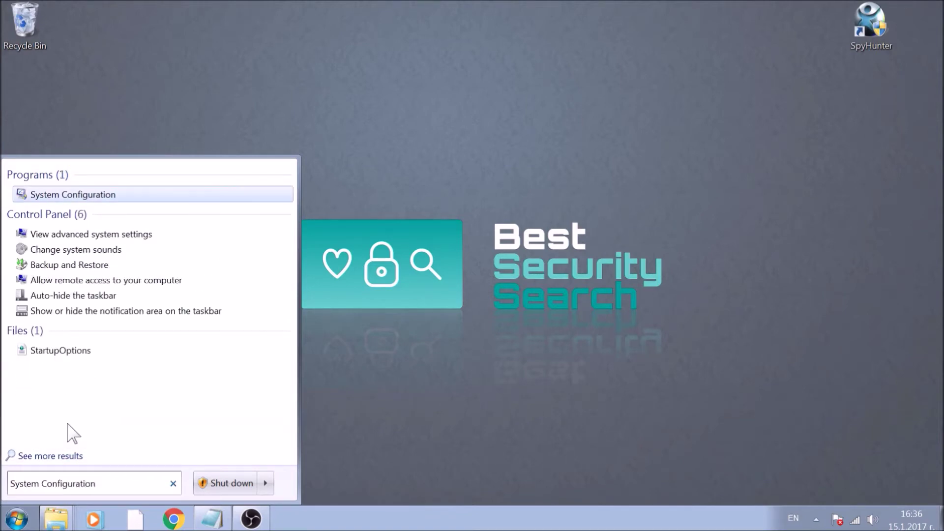
left_click(69, 197)
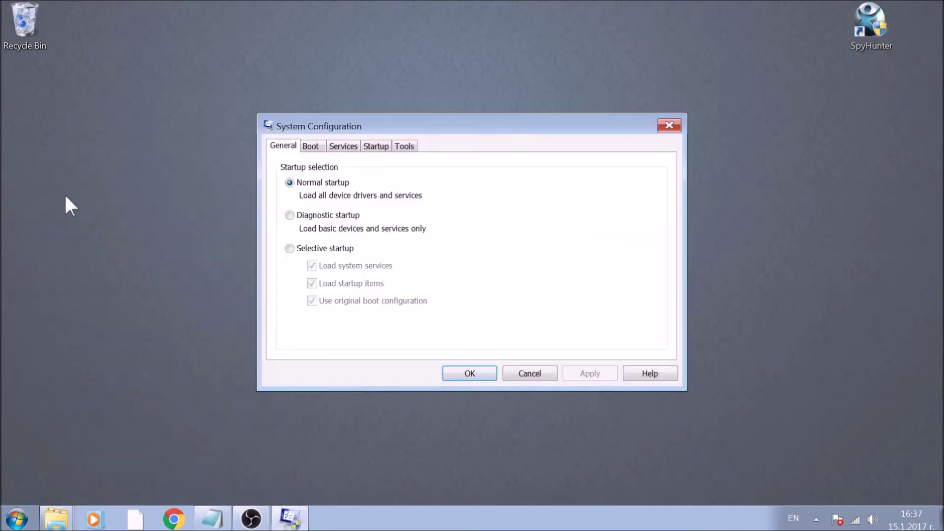
Enable Safe boot with networking on the Boot tab, apply it and confirm with OK.
left_click(321, 151)
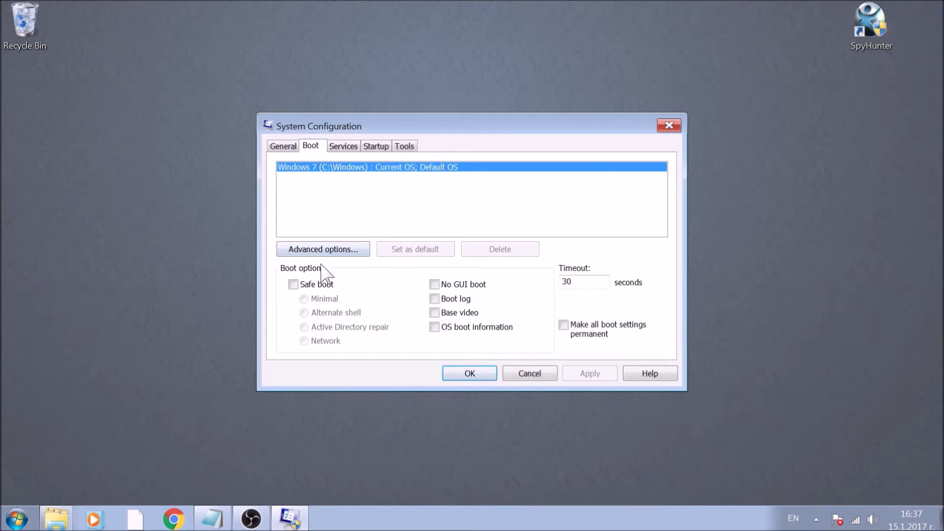
left_click(322, 291)
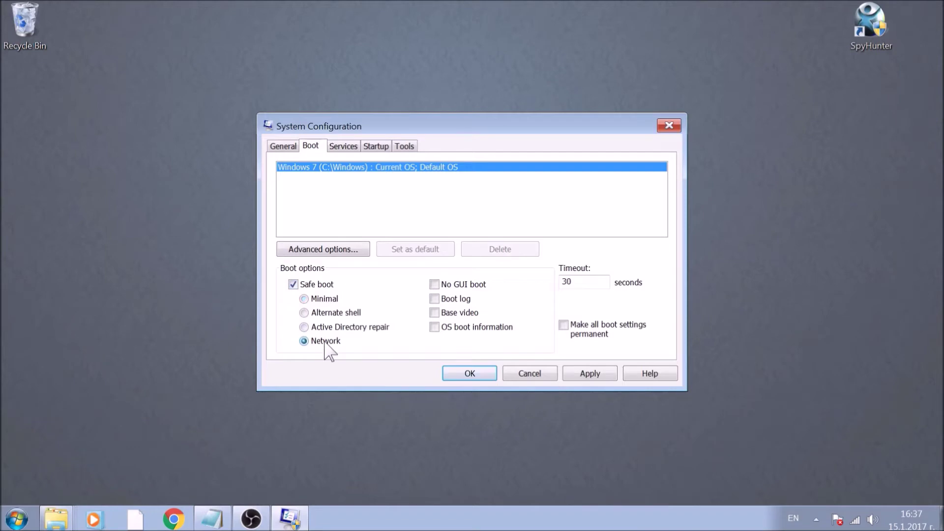
left_click(579, 372)
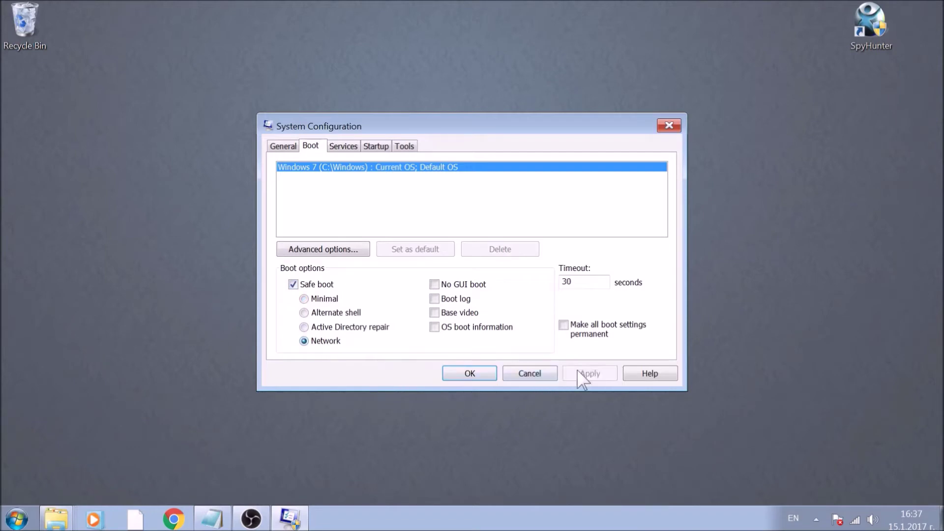
left_click(490, 379)
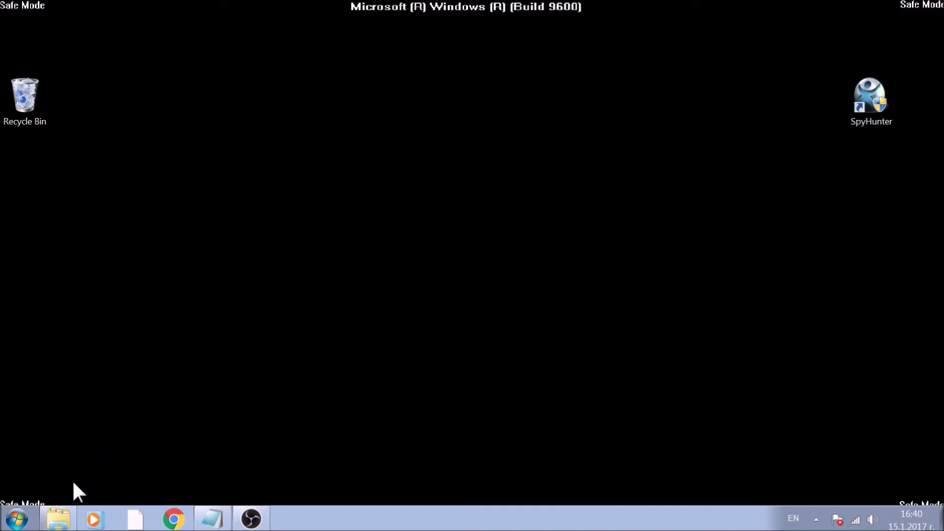
From Computer, search all drives for 'fileextension:dll malicious file'.
left_click(17, 519)
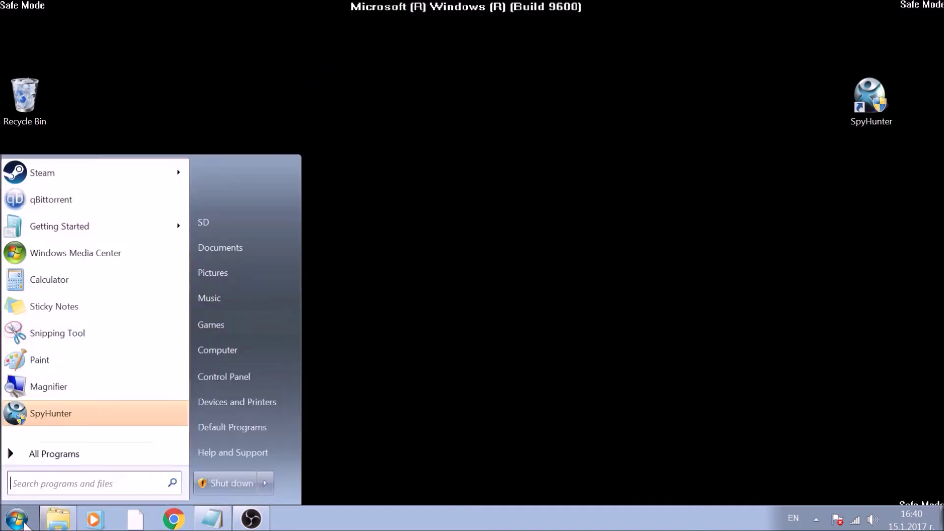
left_click(215, 351)
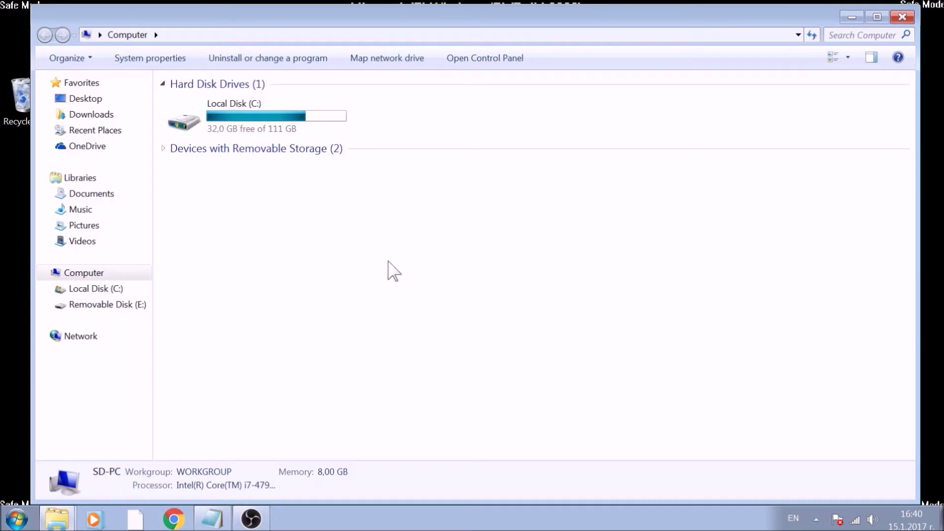
left_click(865, 36)
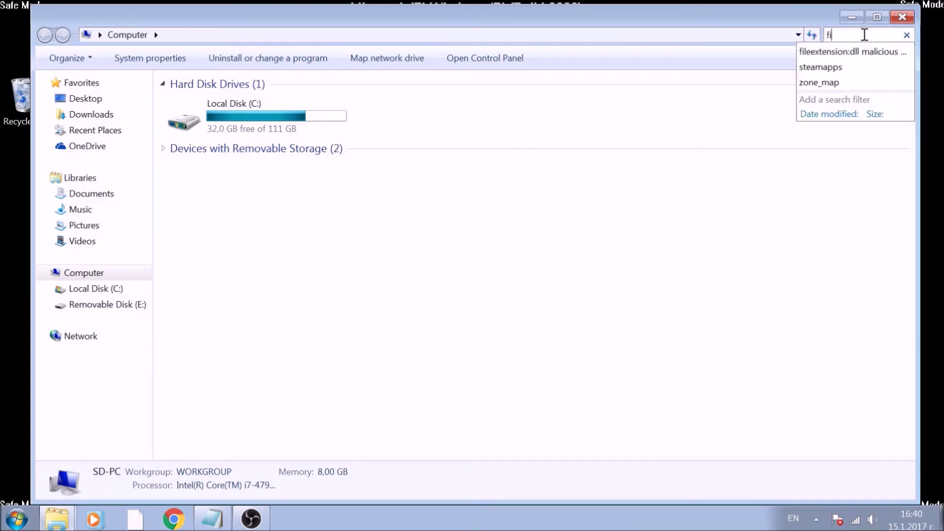
type("fileextens")
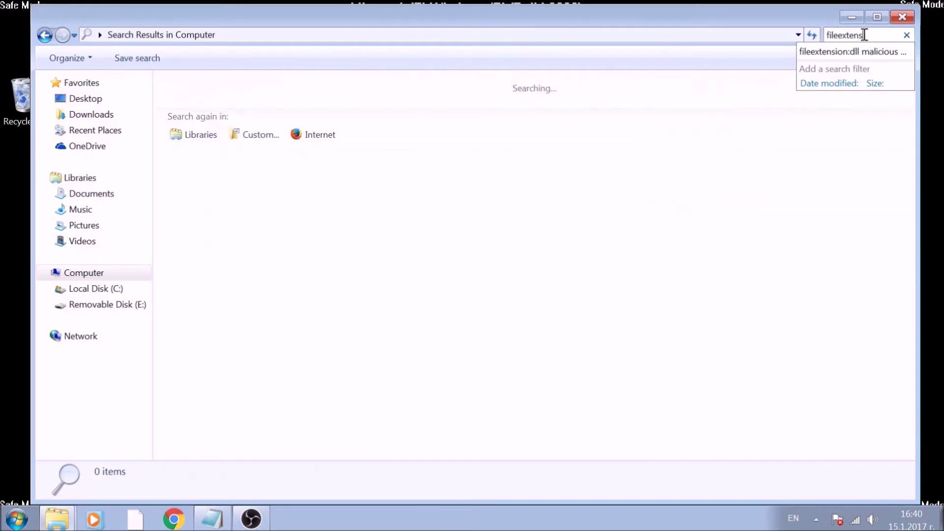
type("ion:dll")
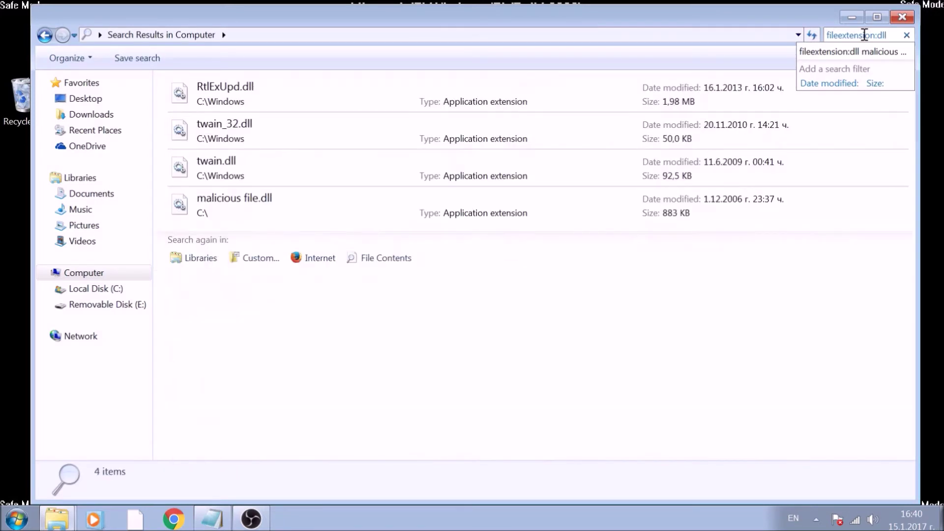
type(" ma")
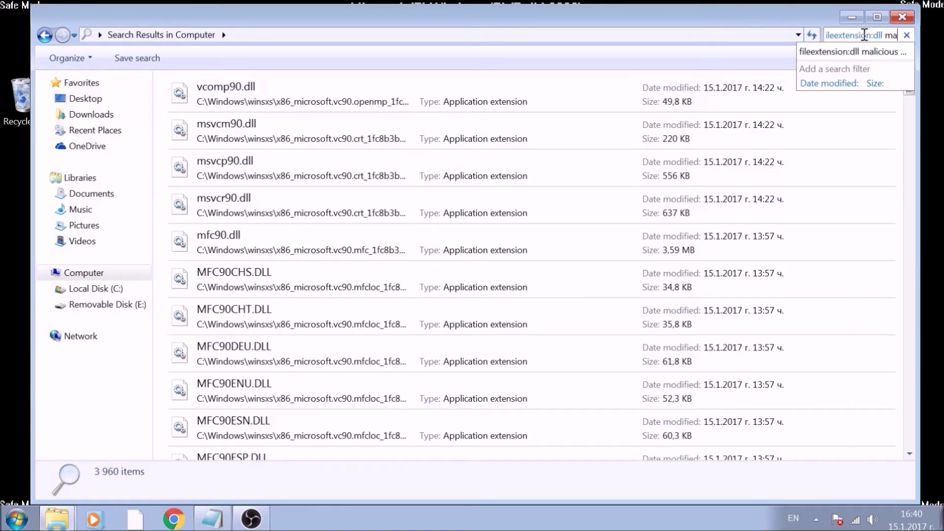
type("licious file")
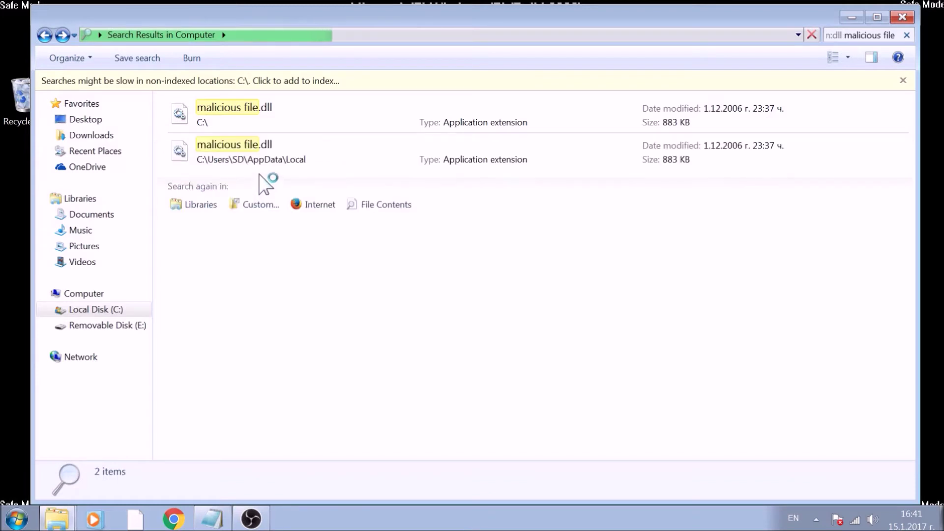
Go to the AppData\Local copy's folder, permanently delete malicious file.dll, and close Explorer.
right_click(261, 146)
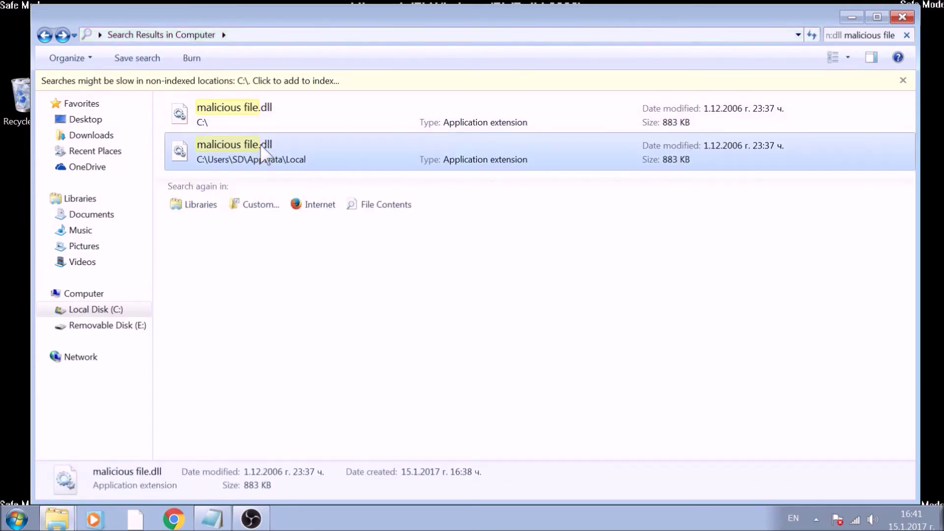
left_click(343, 367)
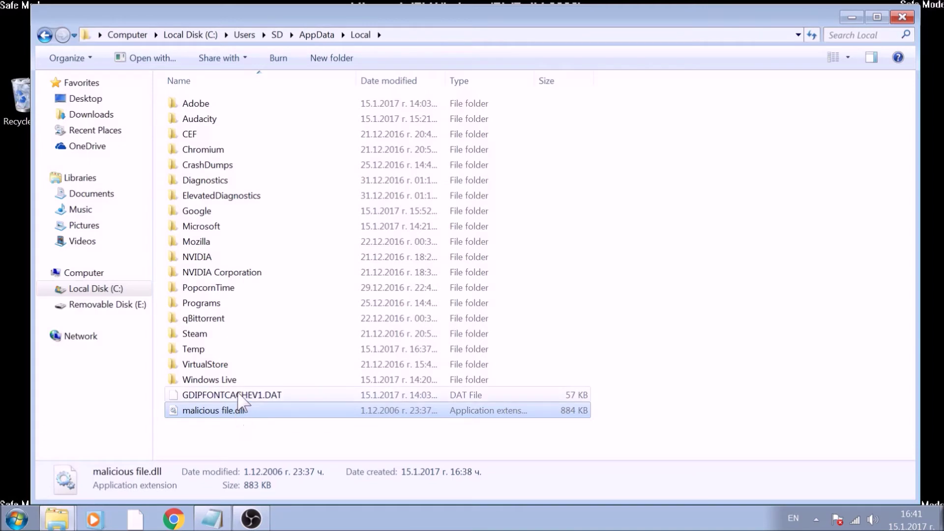
key("shift+Delete")
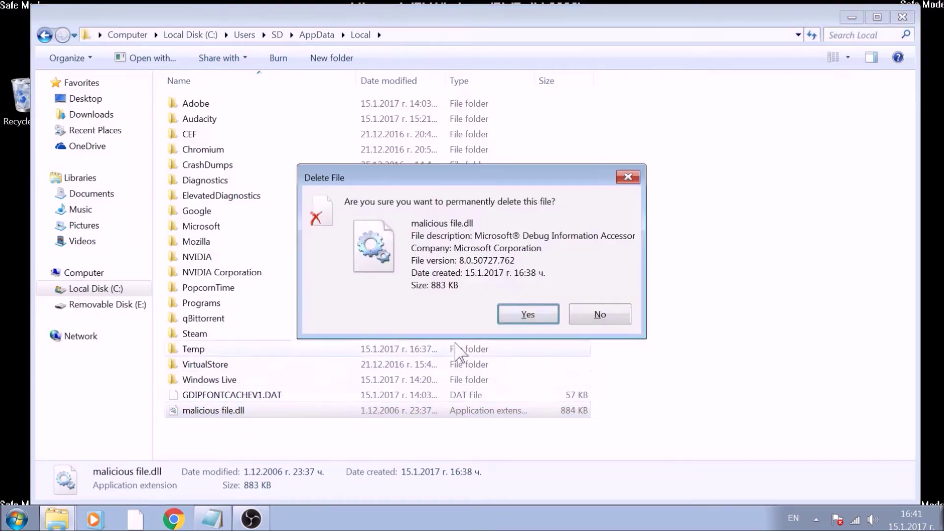
left_click(524, 321)
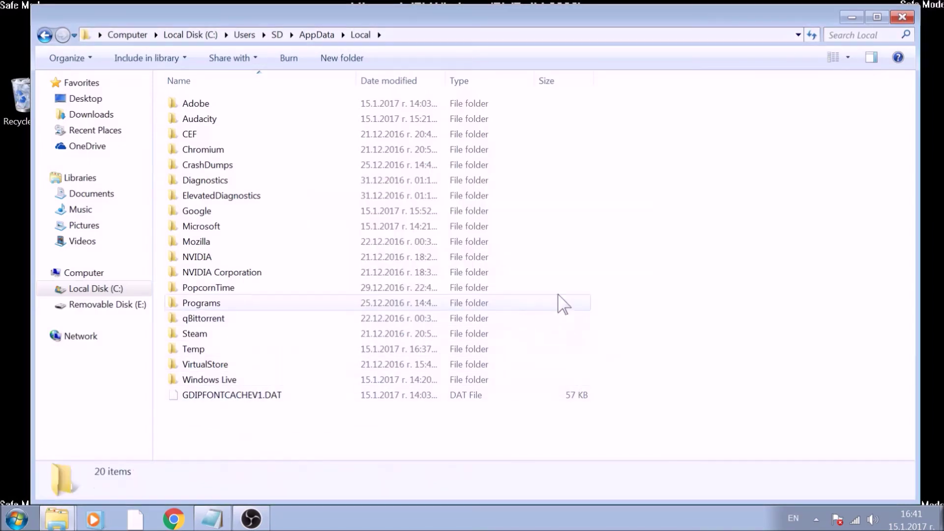
left_click(901, 19)
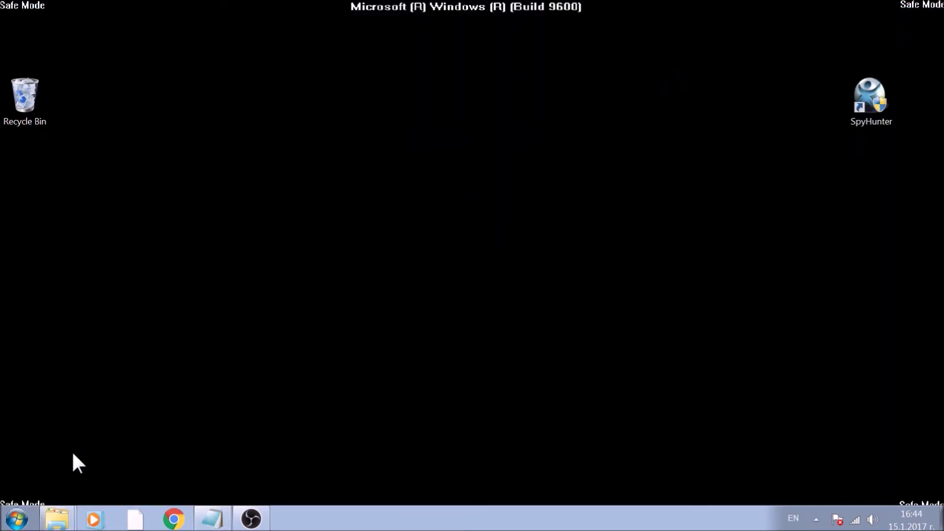
Search the Start menu for 'regedit' and launch the Registry Editor.
key("super")
left_click(19, 484)
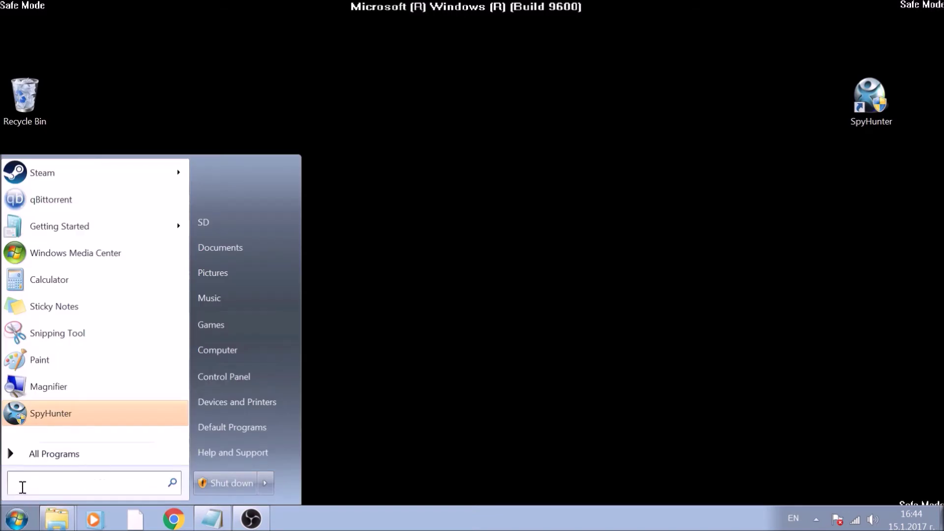
type("regedit")
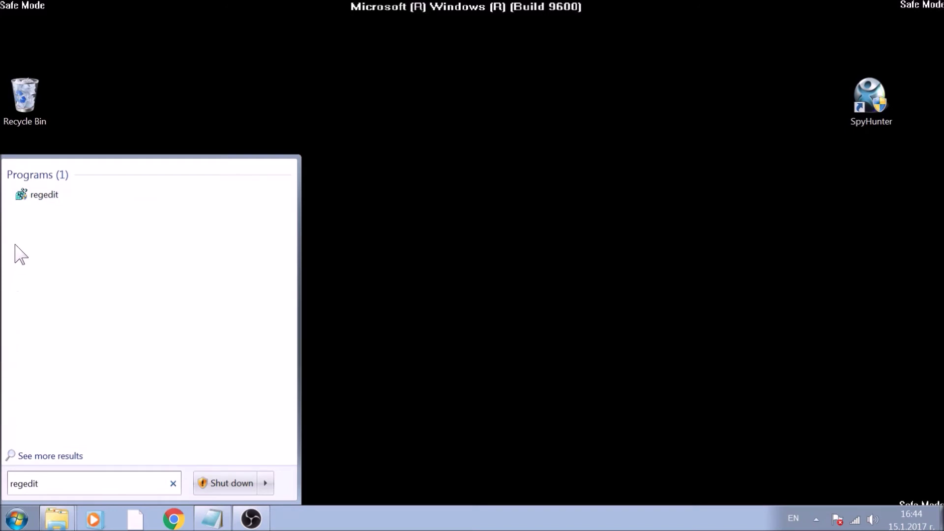
left_click(36, 195)
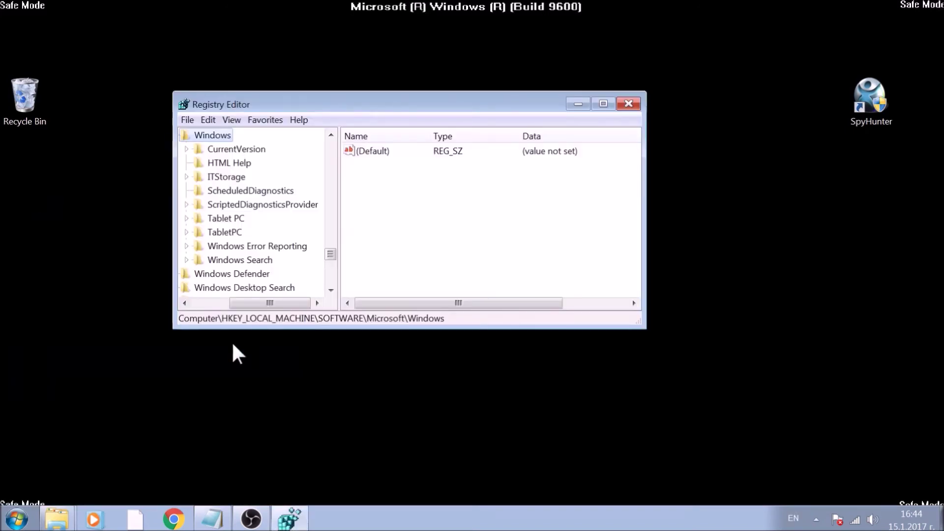
Resize the Registry Editor panes, then collapse and re-expand HKEY_LOCAL_MACHINE.
left_click_drag(331, 253, 319, 170)
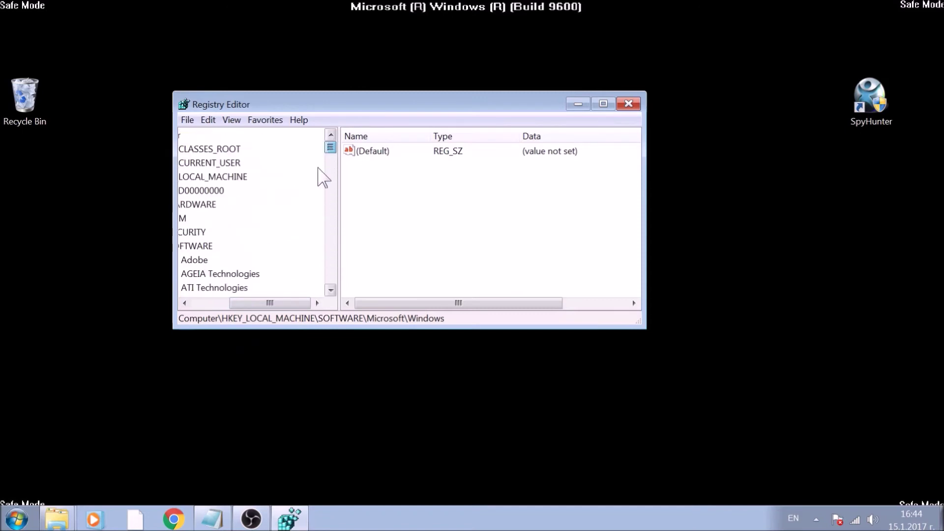
left_click_drag(276, 304, 242, 303)
left_click(200, 177)
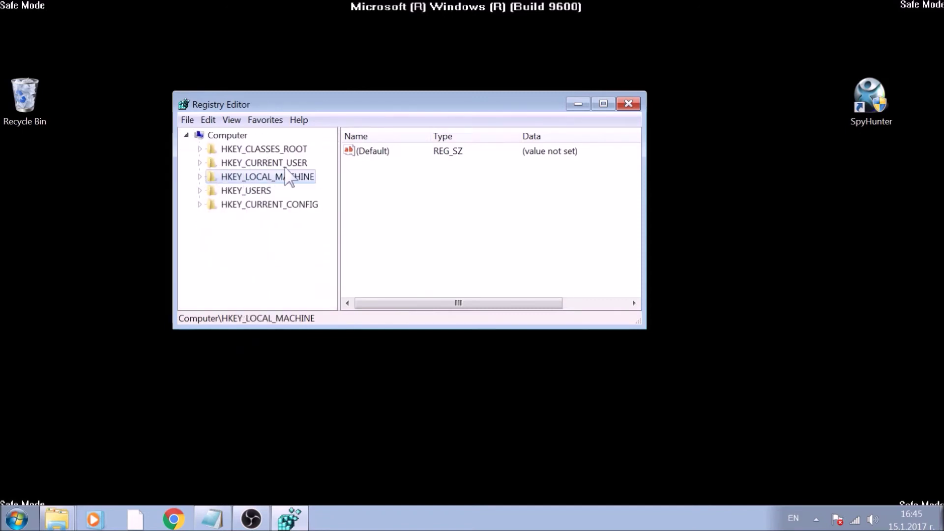
left_click(285, 166)
left_click(287, 181)
left_click(266, 191)
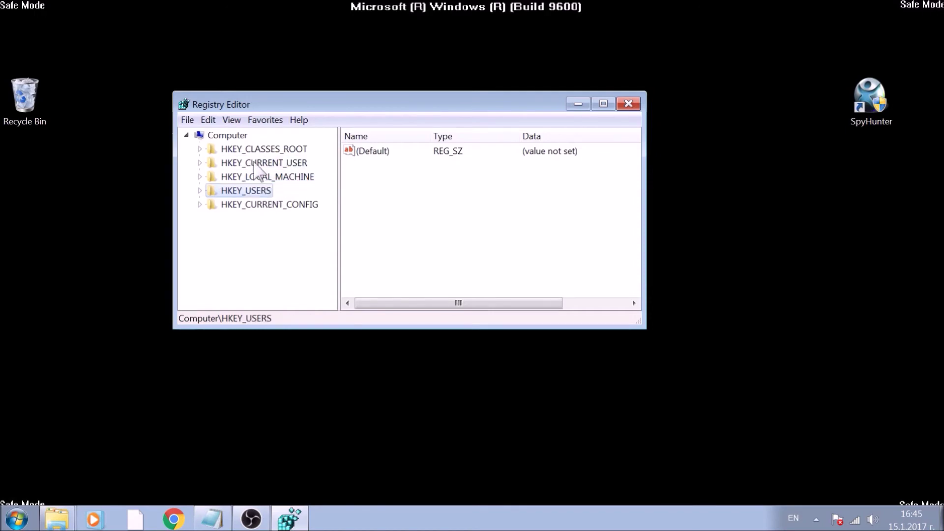
left_click(200, 177)
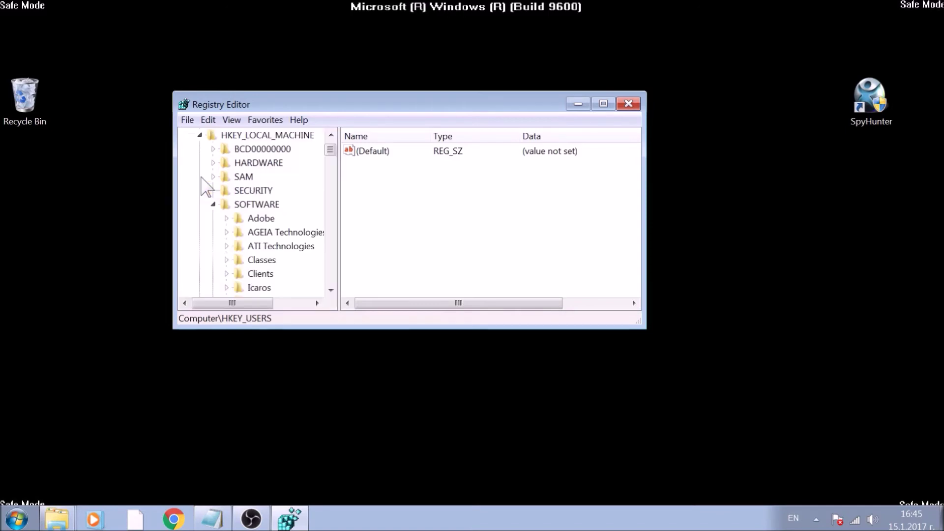
left_click(256, 138)
Expand SOFTWARE and then Microsoft, scrolling the tree down to the Windows key.
left_click(261, 204)
scroll(260, 208, "down", 1)
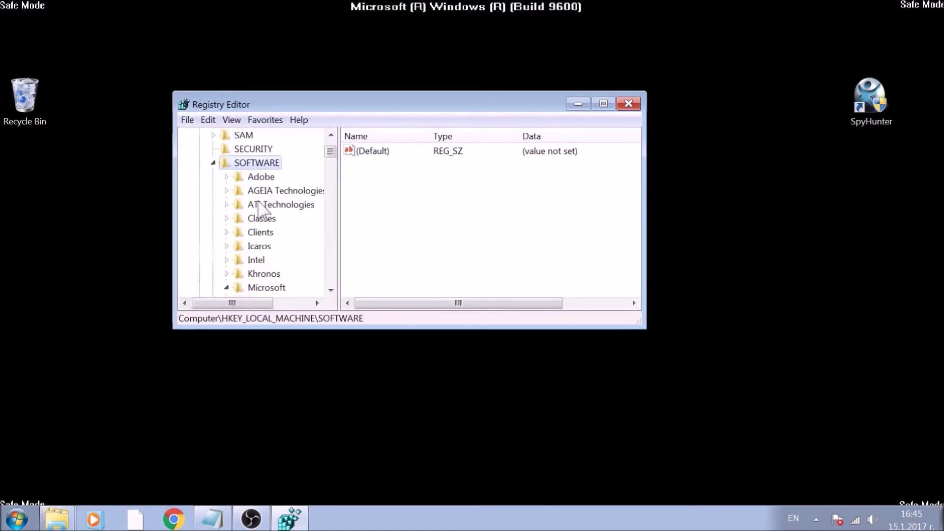
scroll(259, 204, "down", 2)
left_click(258, 204)
scroll(258, 204, "down", 11)
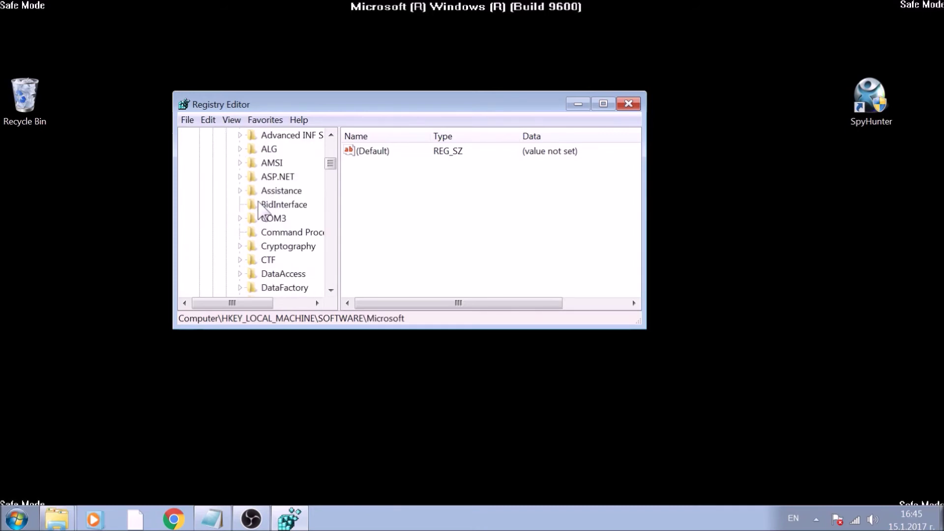
scroll(259, 207, "down", 12)
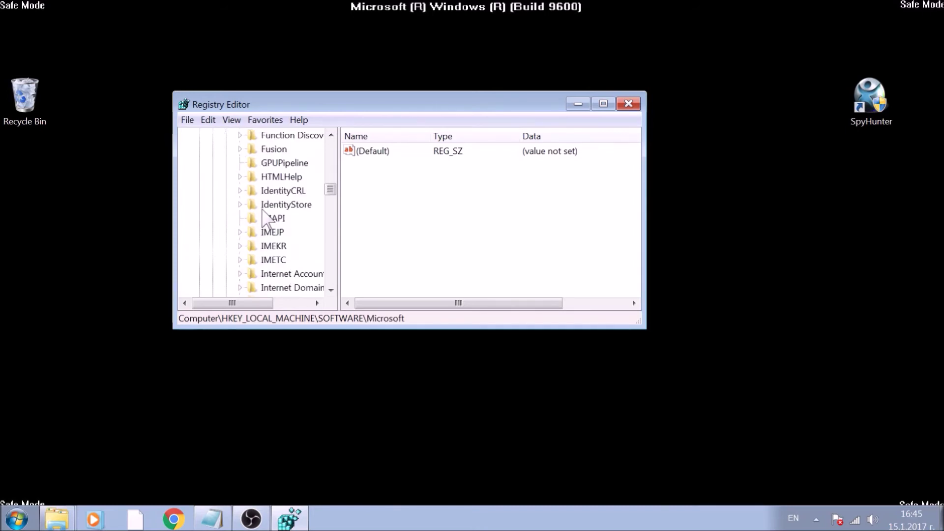
scroll(265, 224, "down", 12)
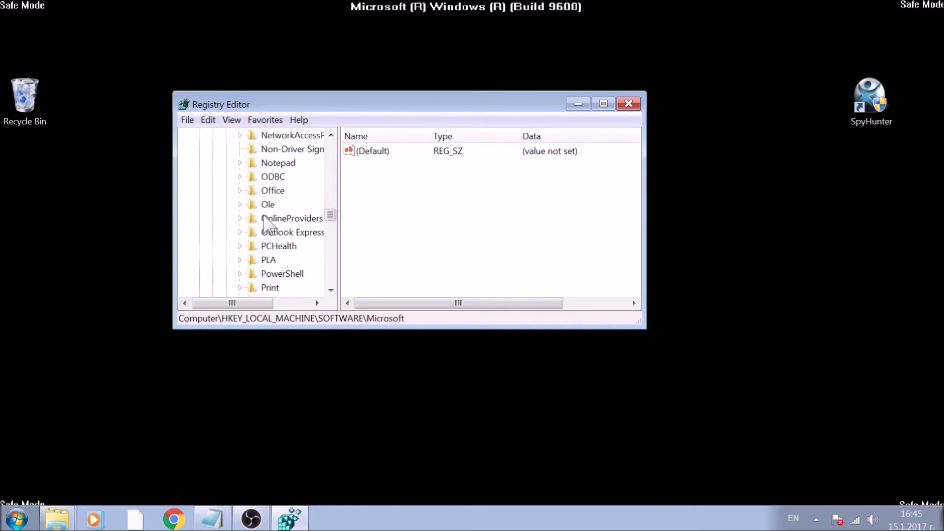
scroll(263, 217, "down", 3)
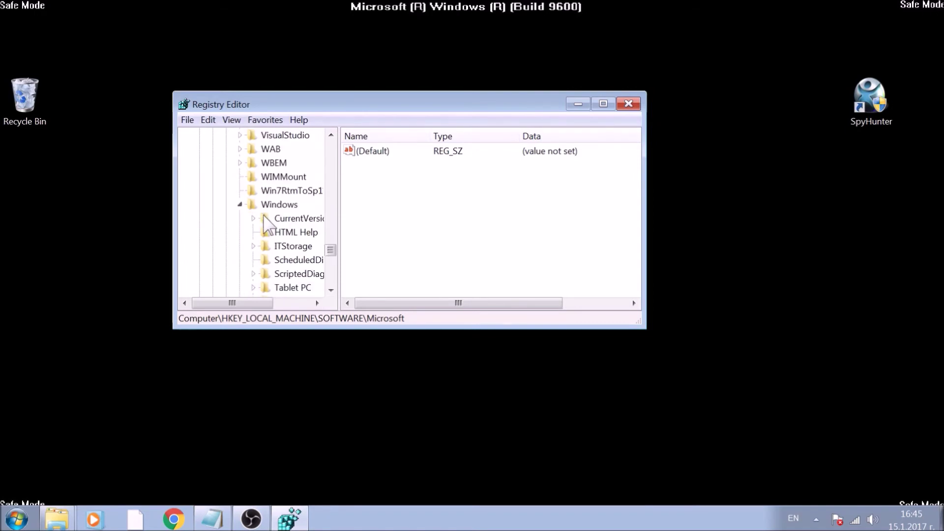
Expand Windows > CurrentVersion and scroll to its Run subkeys.
left_click(268, 205)
left_click(276, 218)
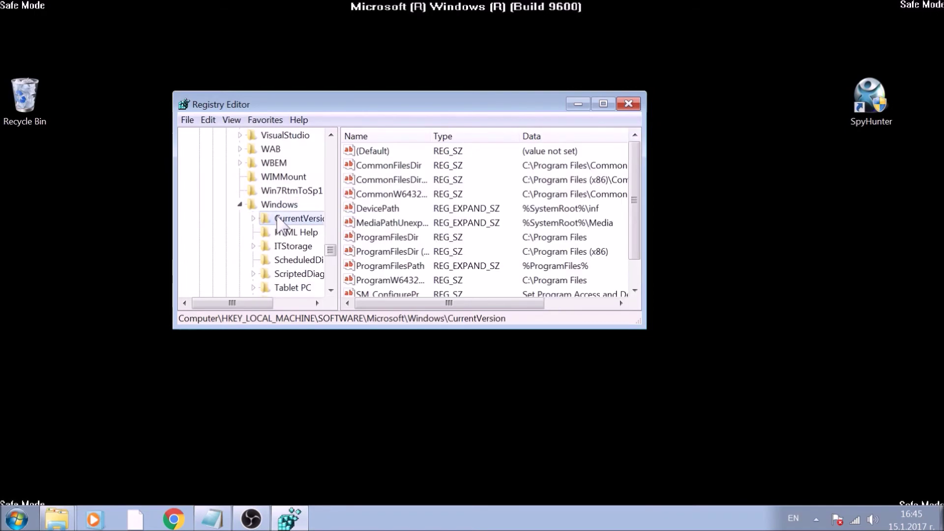
left_click(253, 218)
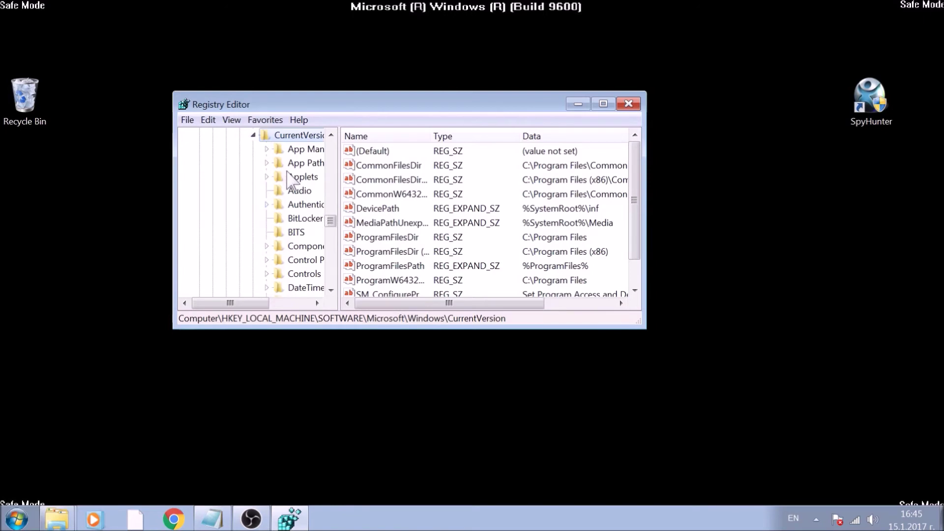
scroll(282, 192, "down", 8)
scroll(293, 192, "down", 3)
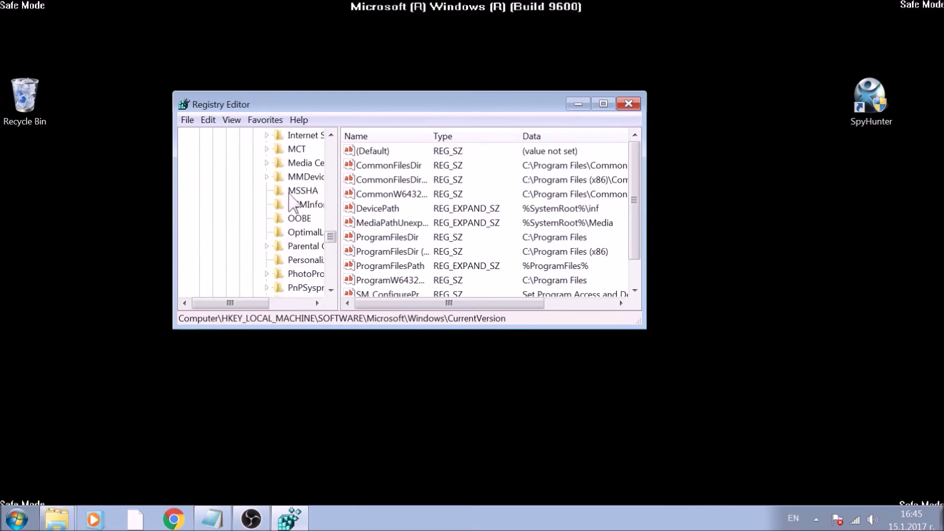
left_click_drag(261, 305, 292, 305)
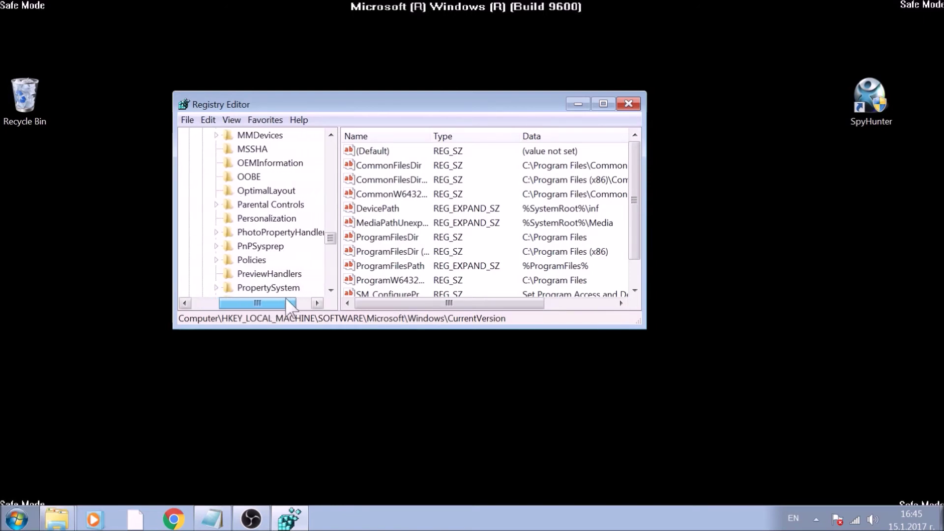
scroll(270, 264, "down", 3)
Check the Run and RunOnce keys, then select the RTHDVCPL value in Run.
left_click(241, 206)
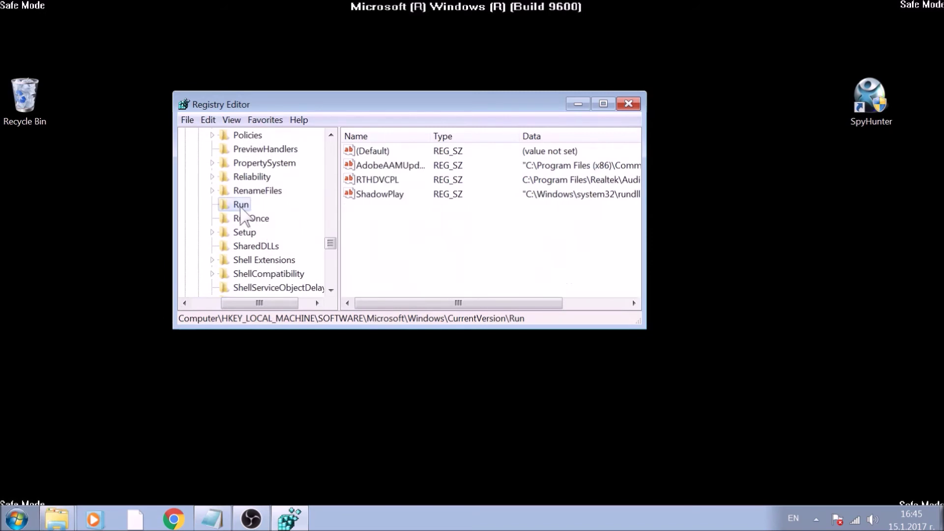
left_click(243, 217)
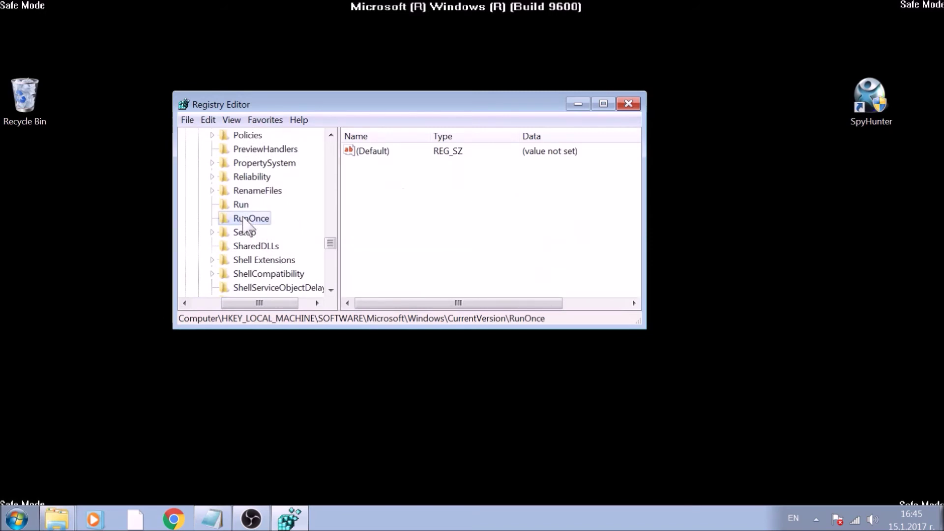
left_click(242, 206)
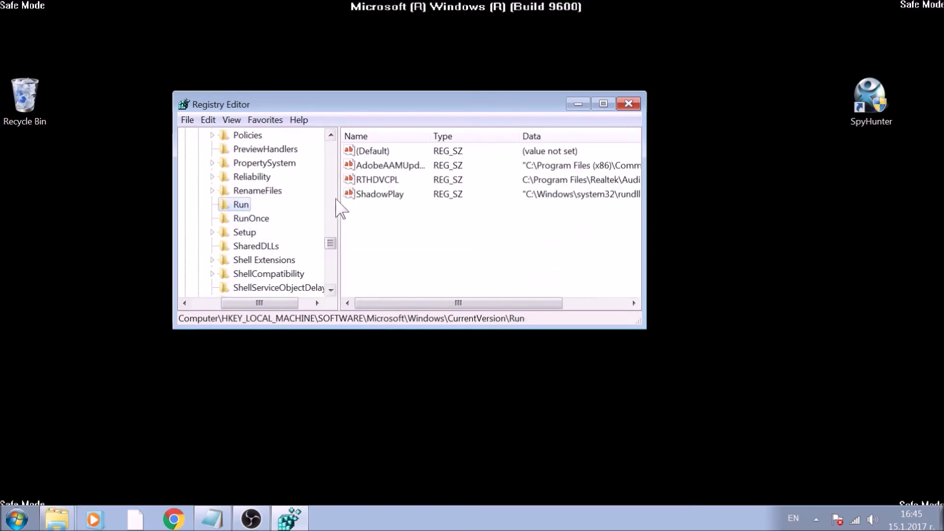
left_click(383, 183)
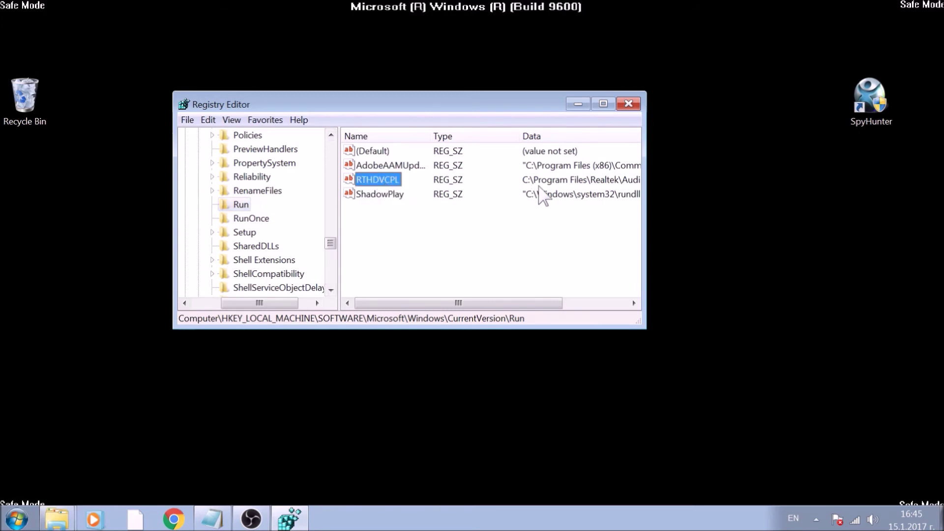
left_click(529, 222)
left_click_drag(491, 305, 571, 304)
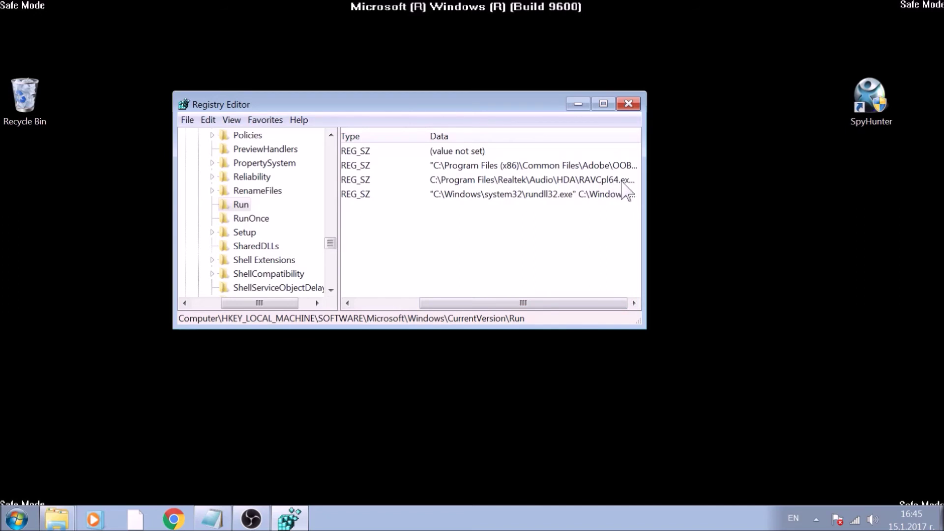
left_click_drag(544, 303, 423, 303)
left_click(381, 181)
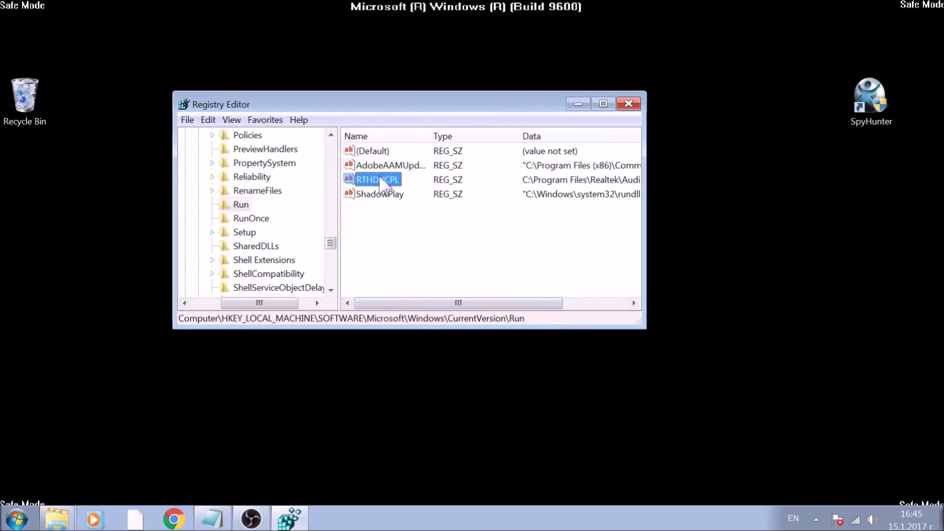
Delete the RTHDVCPL value, close Registry Editor, and launch SpyHunter 4.
key("Delete")
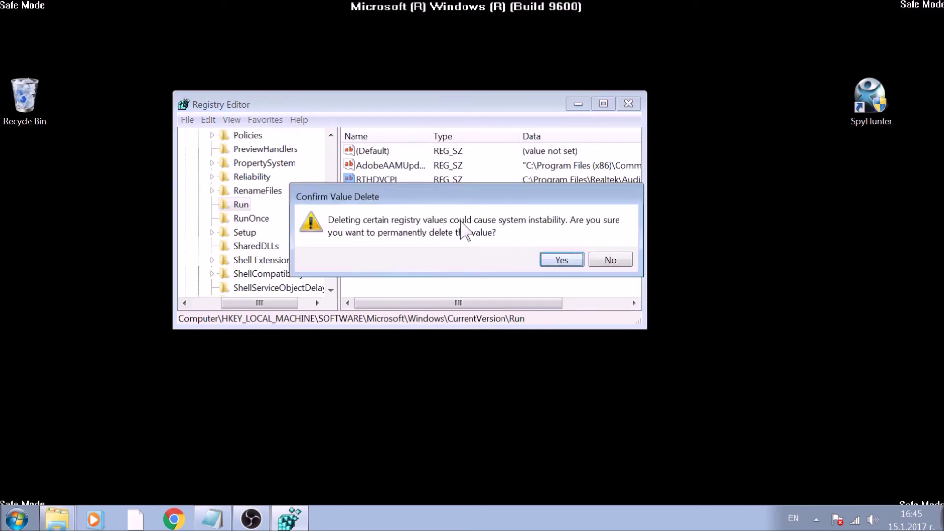
left_click(562, 260)
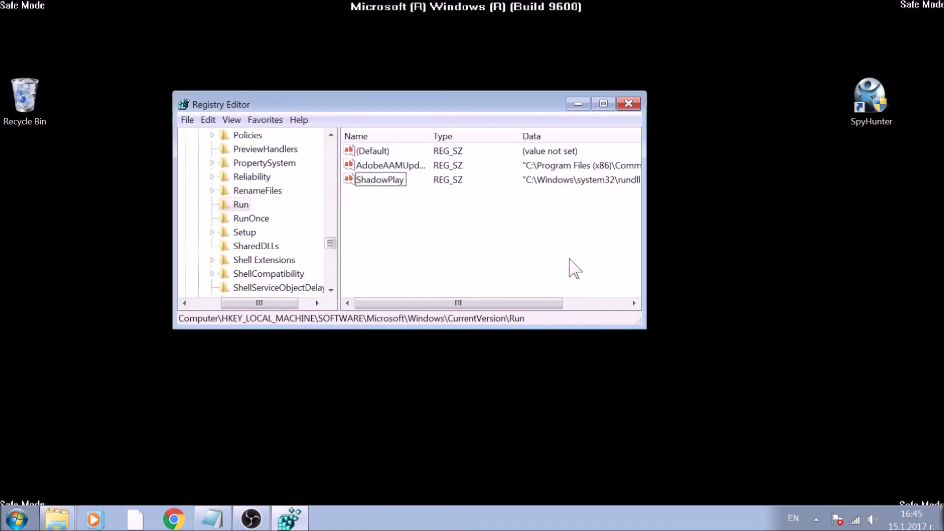
left_click(629, 104)
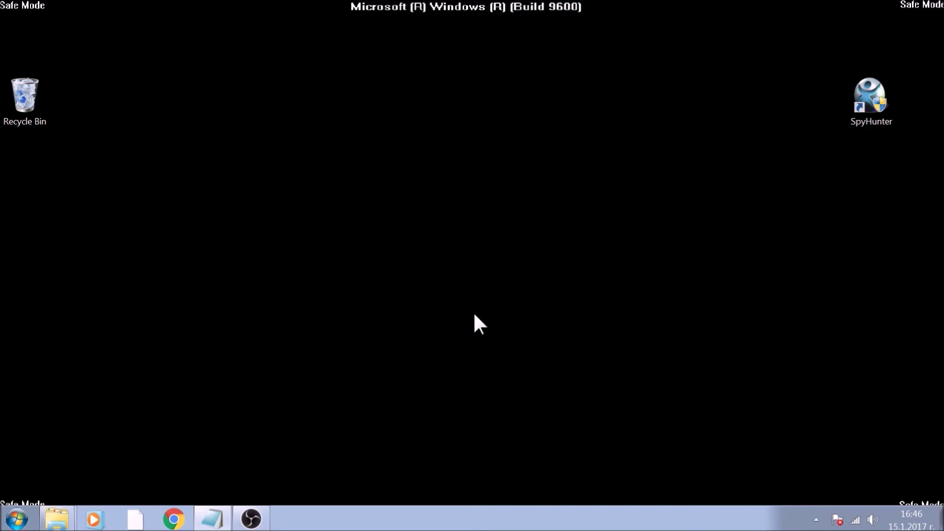
double_click(857, 105)
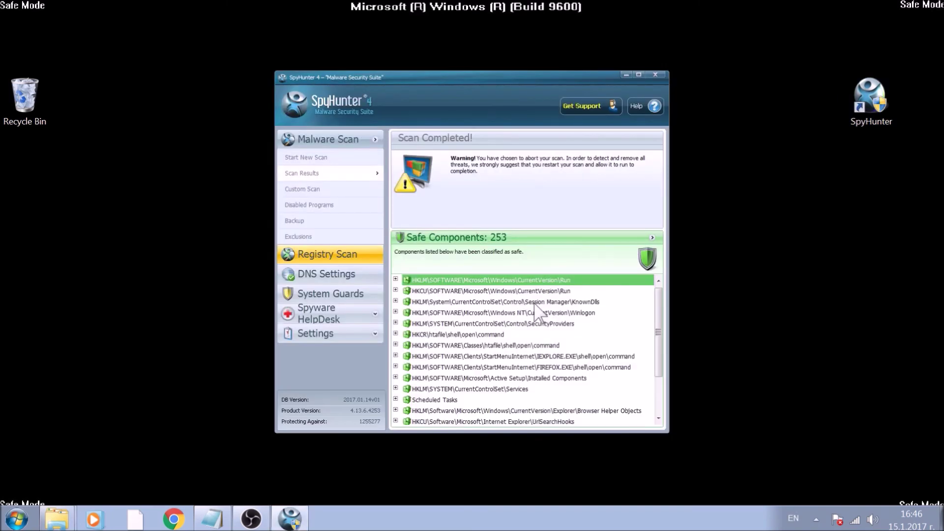
Go to SpyHunter's Start New Scan page with Quick Scan checked.
left_click(314, 156)
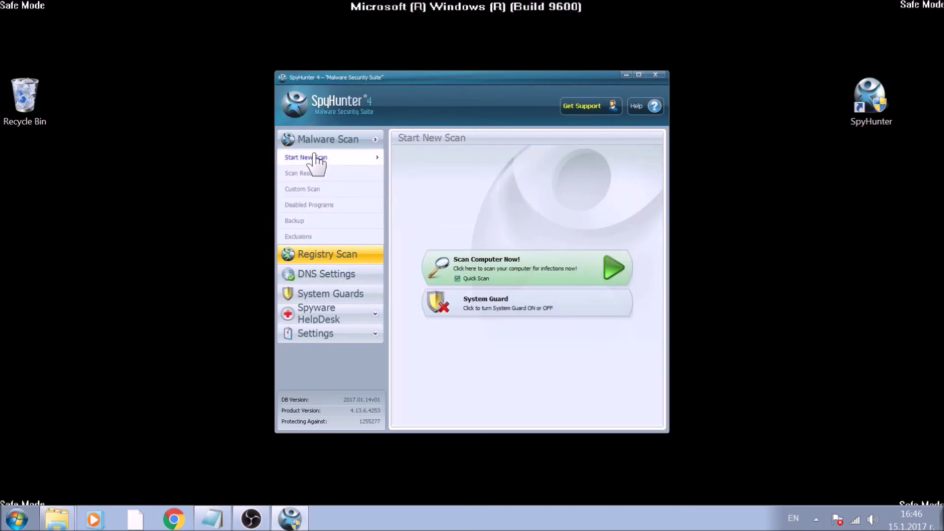